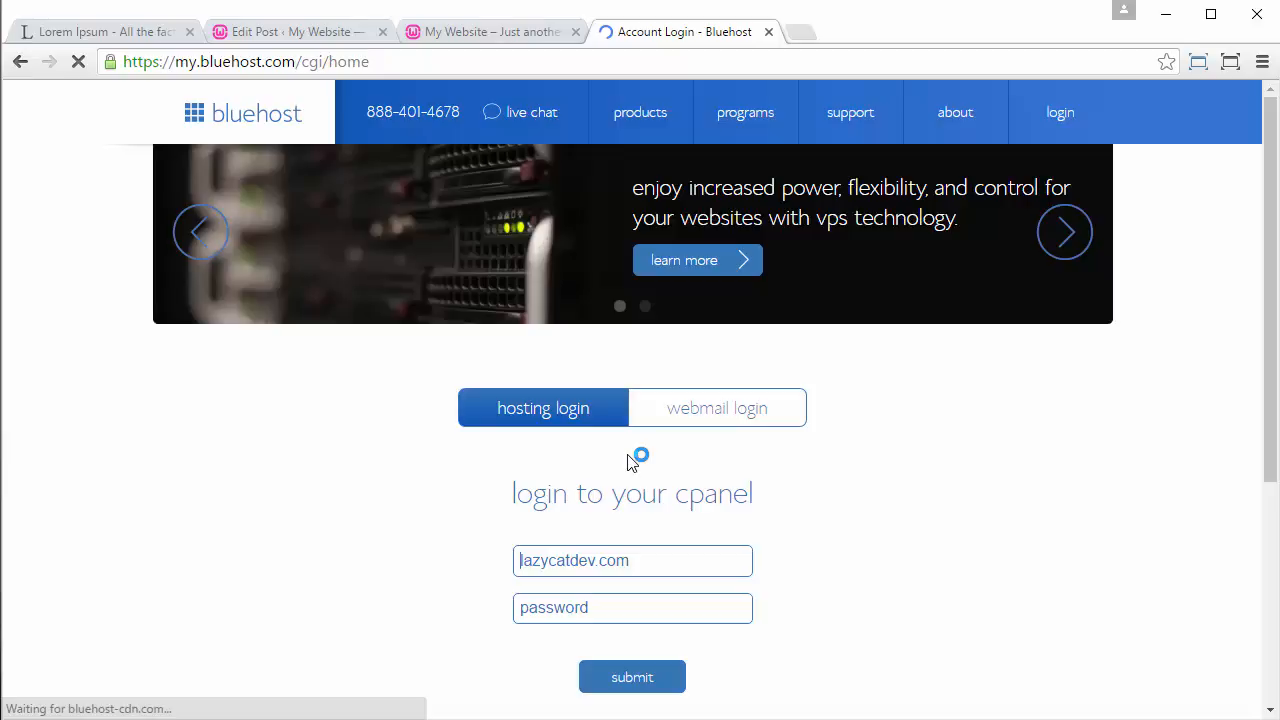
Step: Log in to the hosting cPanel for lazycatdev.com with the account password
{"action": "left_click", "coordinate": [626, 611]}
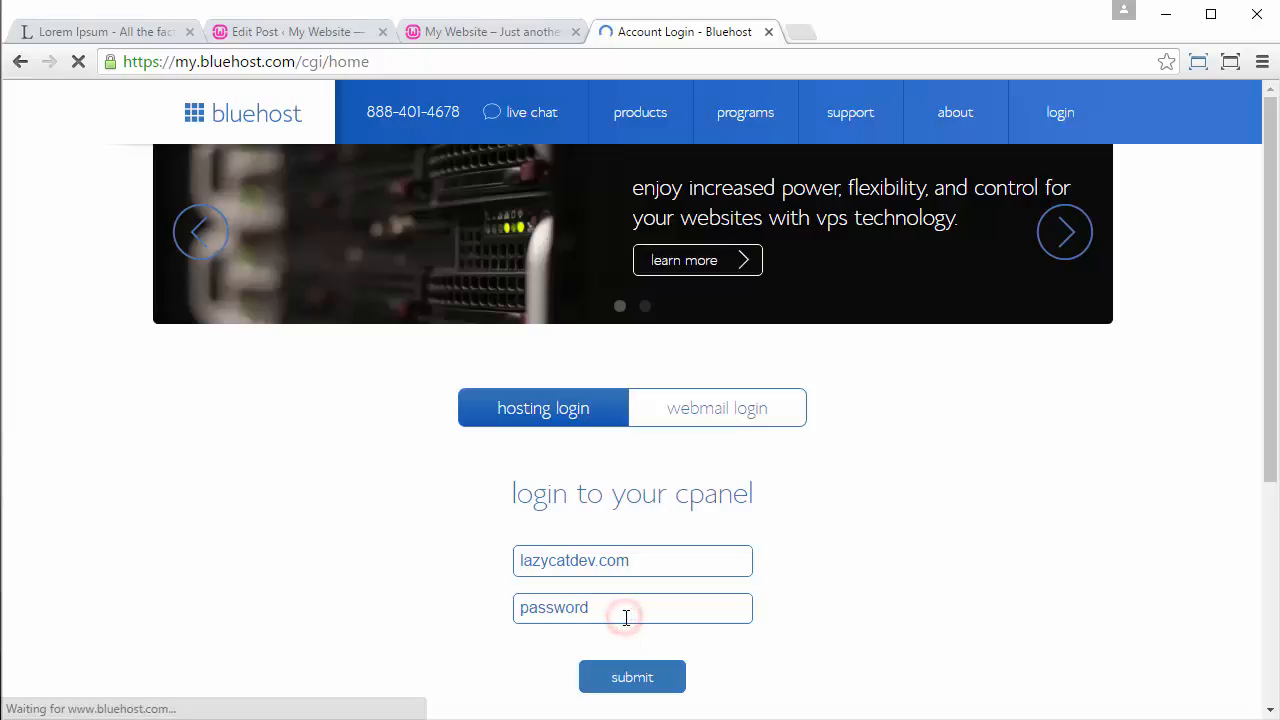
{"action": "type", "text": "•••••"}
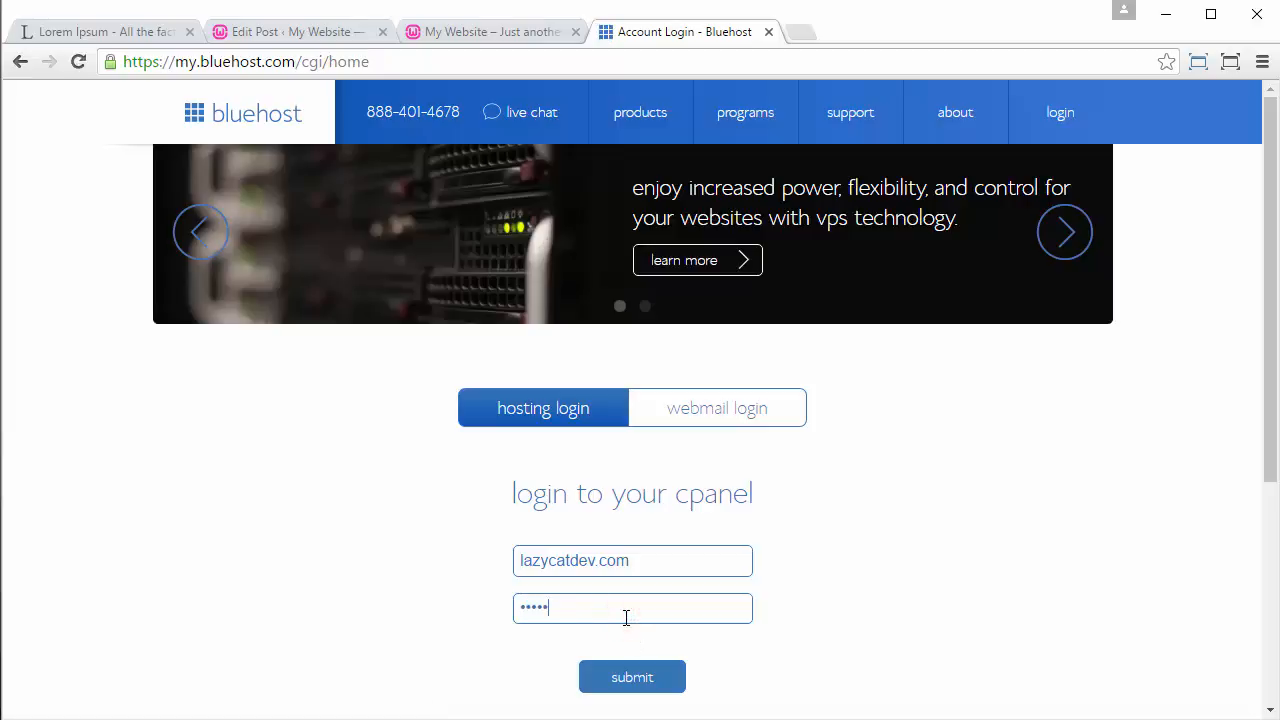
{"action": "type", "text": "•••••"}
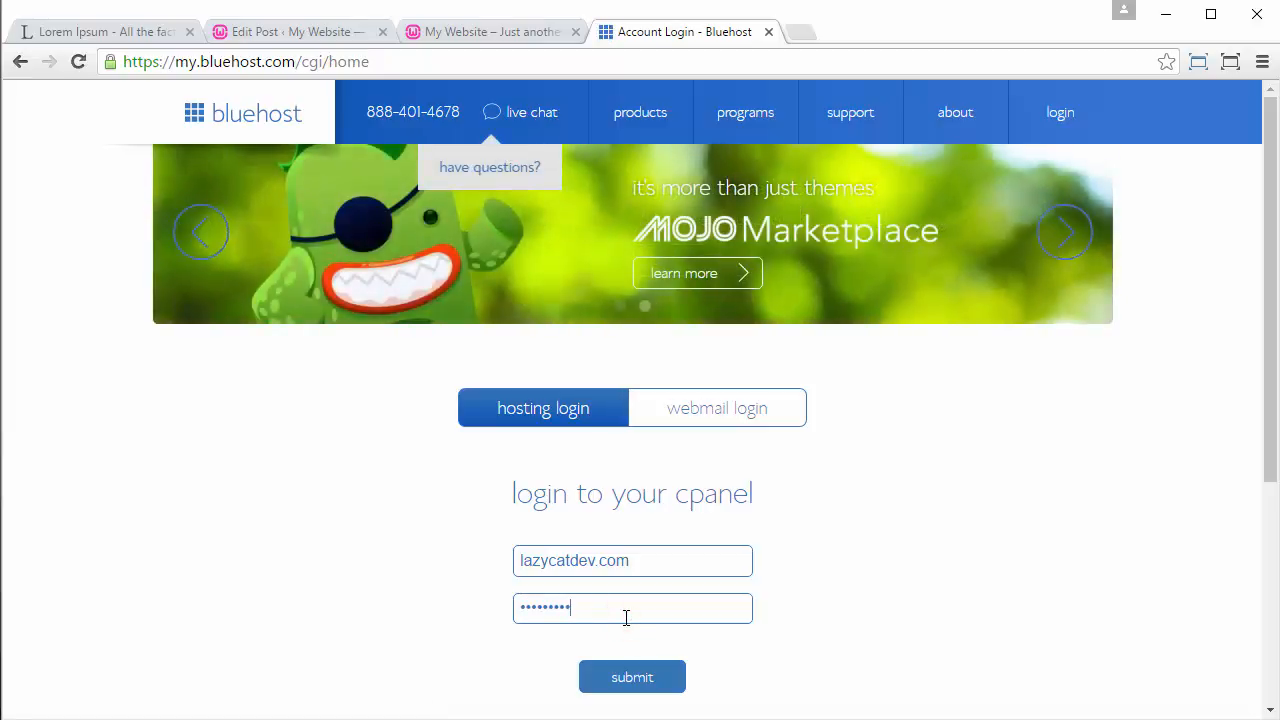
{"action": "type", "text": "•"}
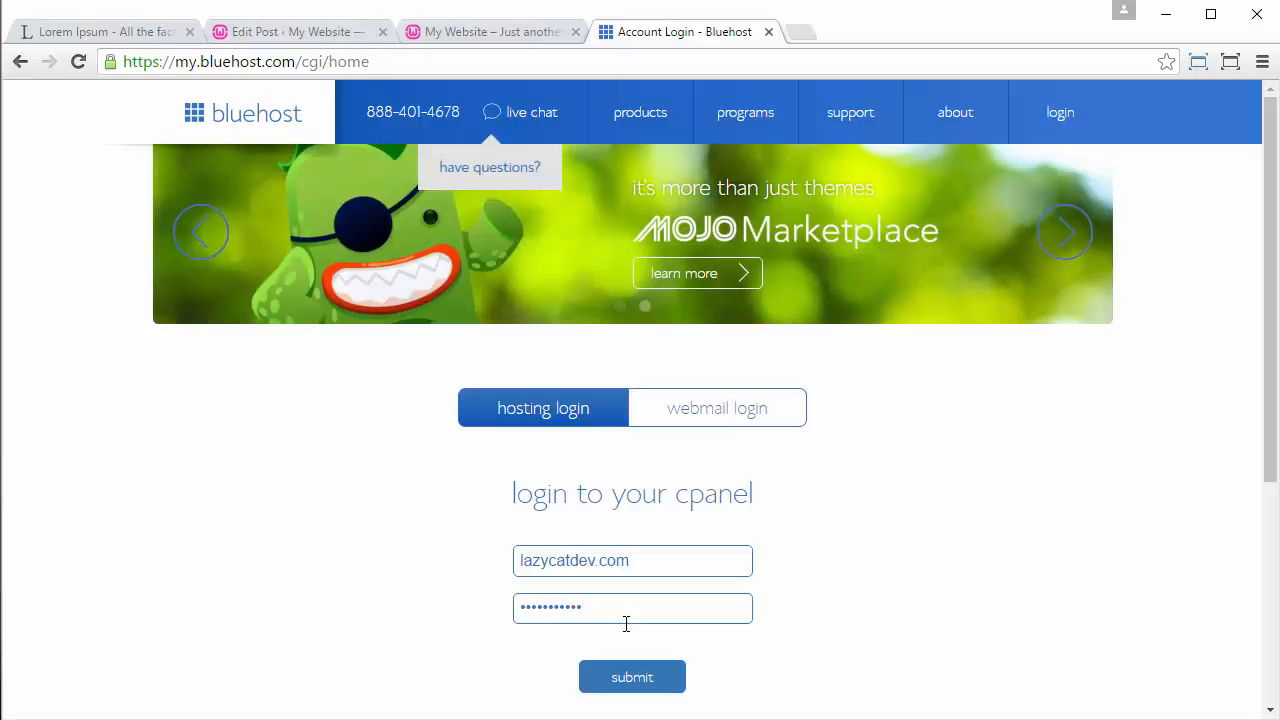
{"action": "left_click", "coordinate": [628, 680]}
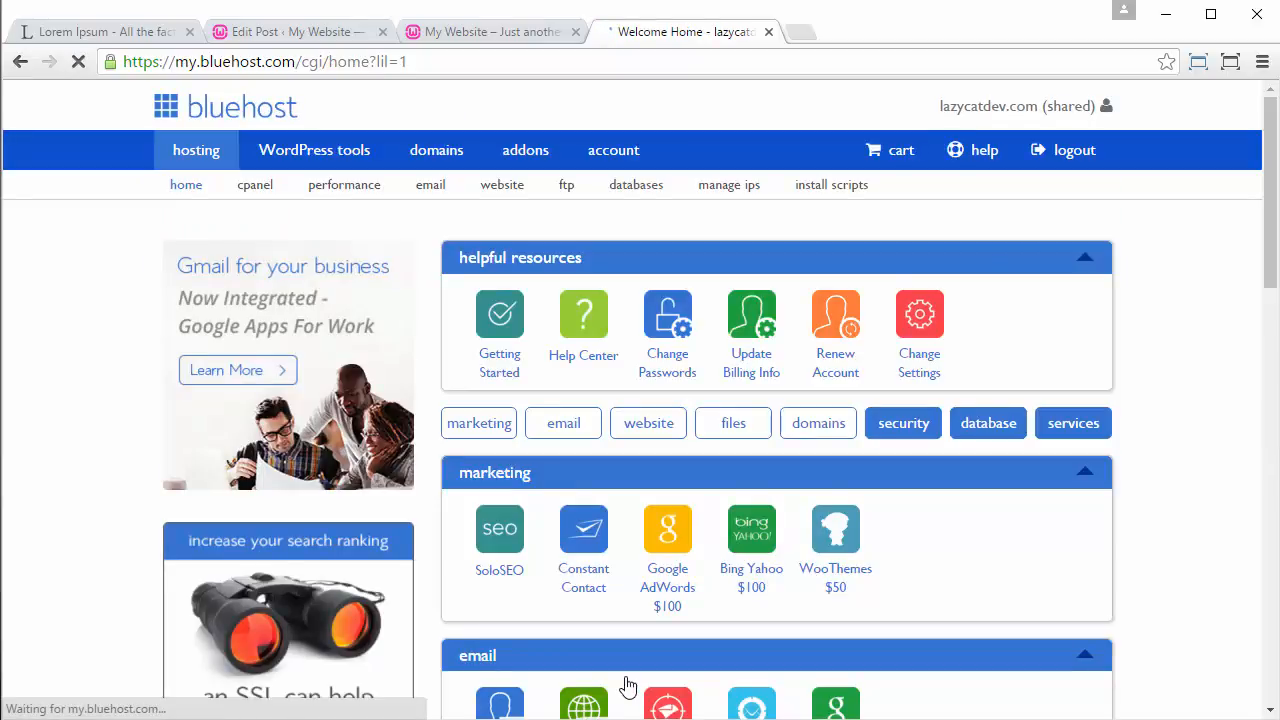
Step: Open the WordPress installer from the hosting account's website tools and start a new do-it-yourself installation
{"action": "scroll", "coordinate": [841, 439], "scroll_direction": "down", "scroll_amount": 1}
{"action": "scroll", "coordinate": [840, 440], "scroll_direction": "down", "scroll_amount": 5}
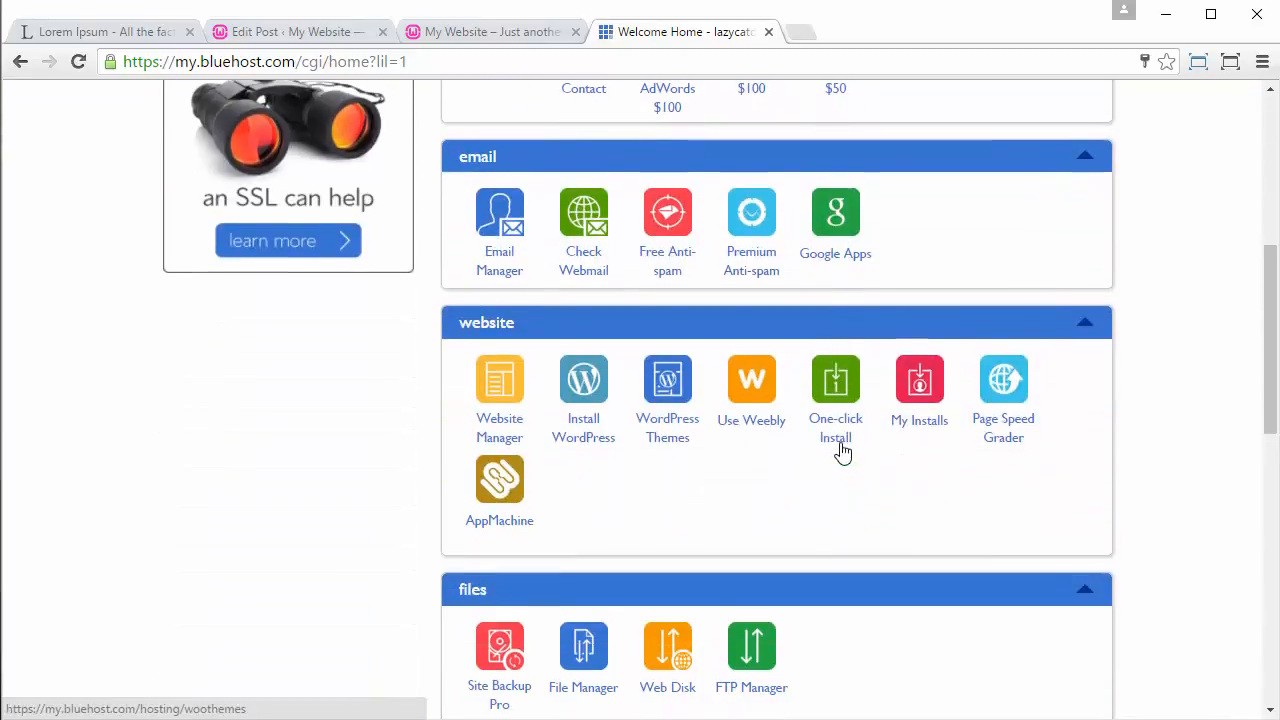
{"action": "scroll", "coordinate": [608, 437], "scroll_direction": "down", "scroll_amount": 4}
{"action": "scroll", "coordinate": [608, 437], "scroll_direction": "up", "scroll_amount": 5}
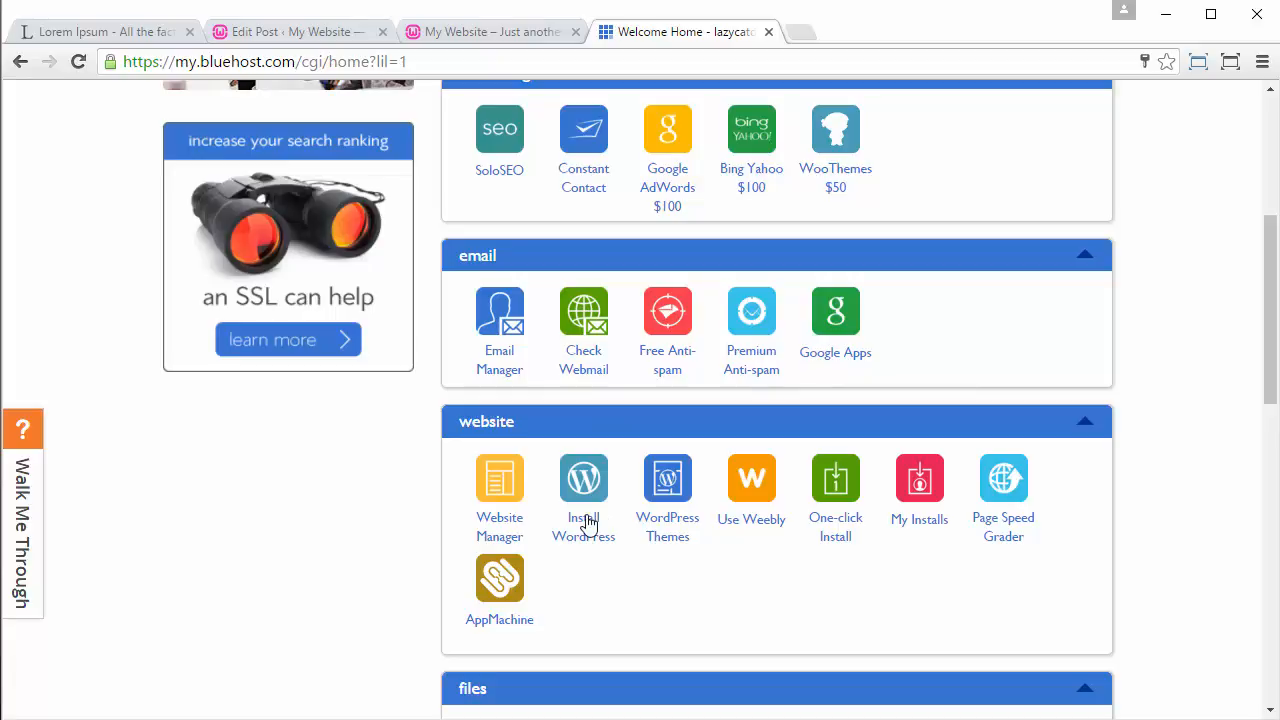
{"action": "left_click", "coordinate": [583, 530]}
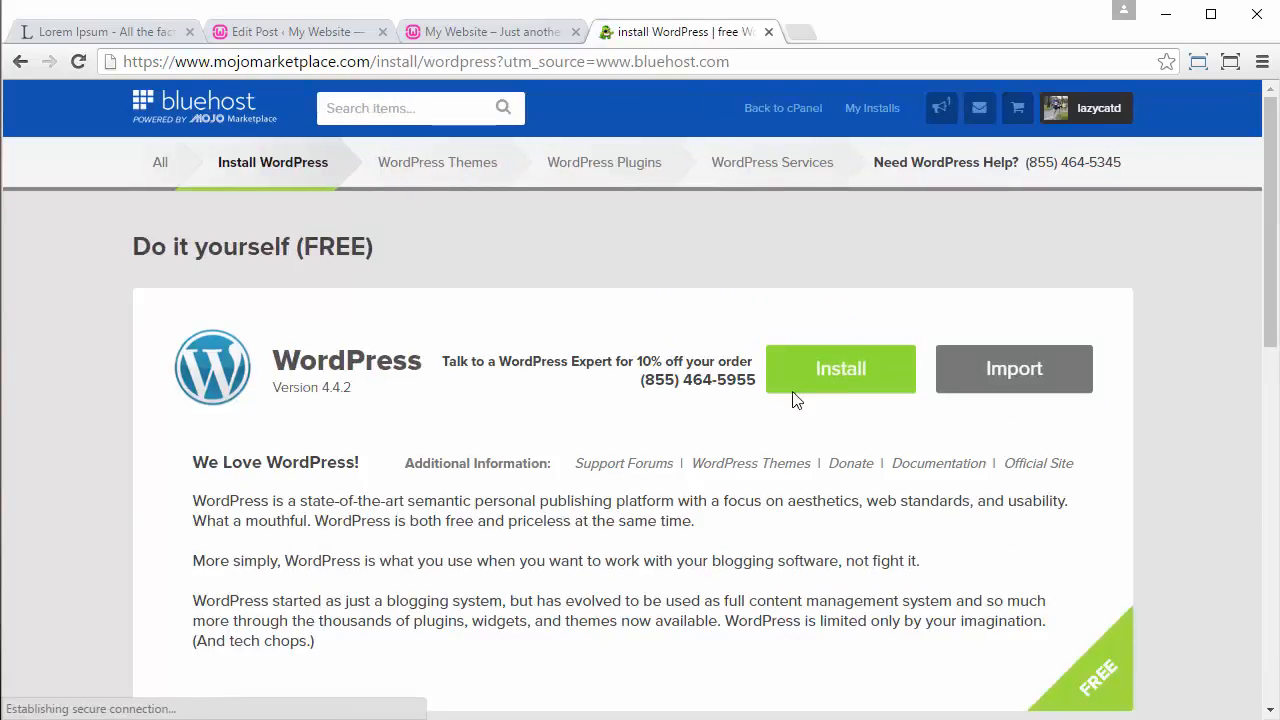
{"action": "left_click", "coordinate": [845, 365]}
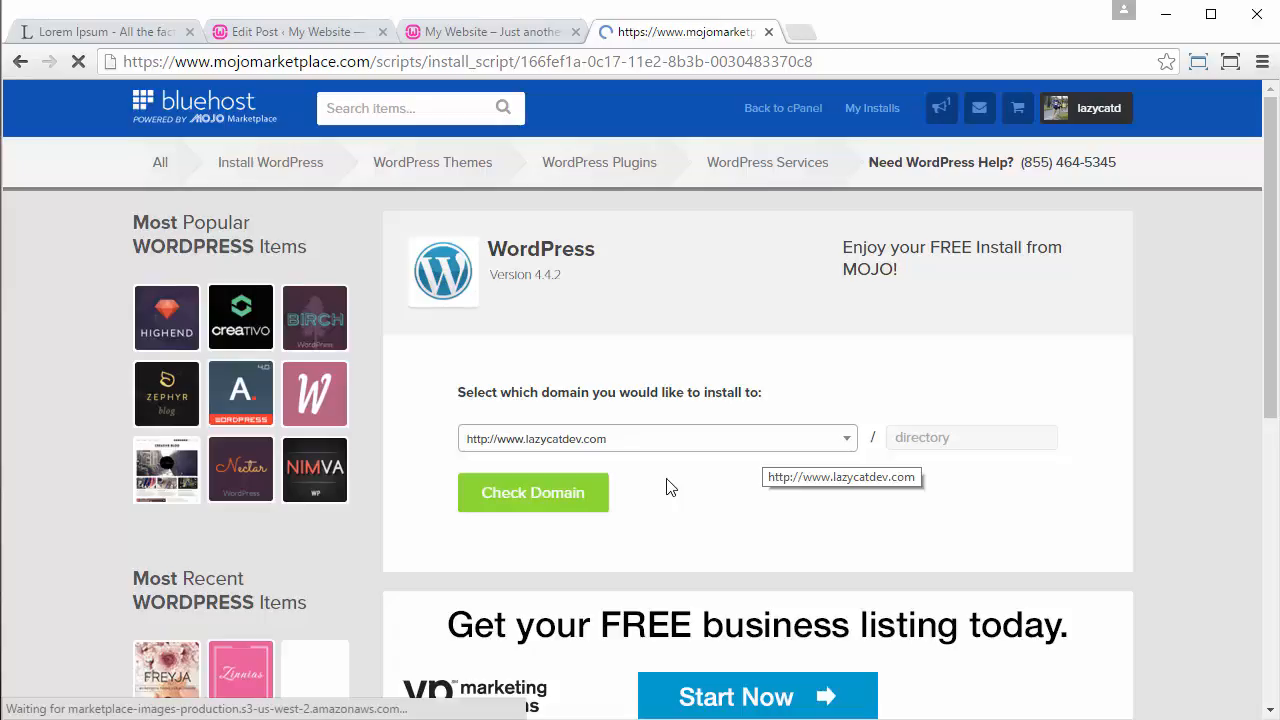
{"action": "left_click", "coordinate": [545, 492]}
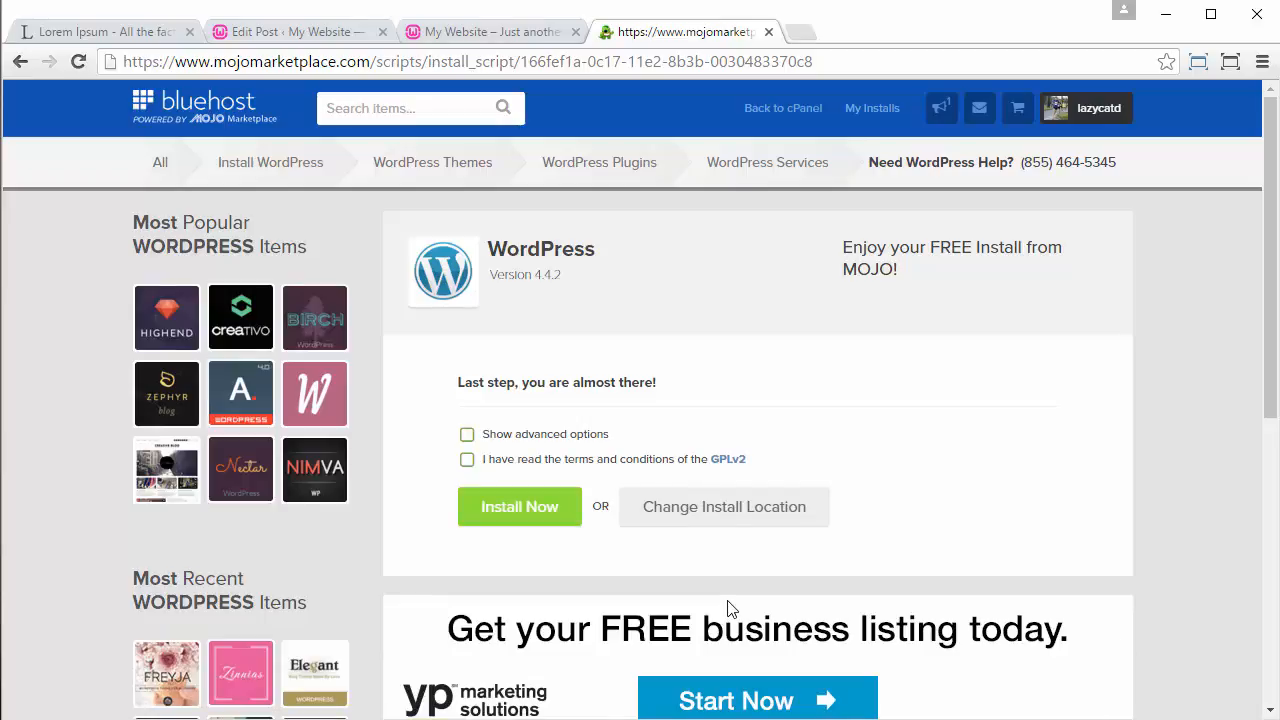
{"action": "left_click", "coordinate": [467, 462]}
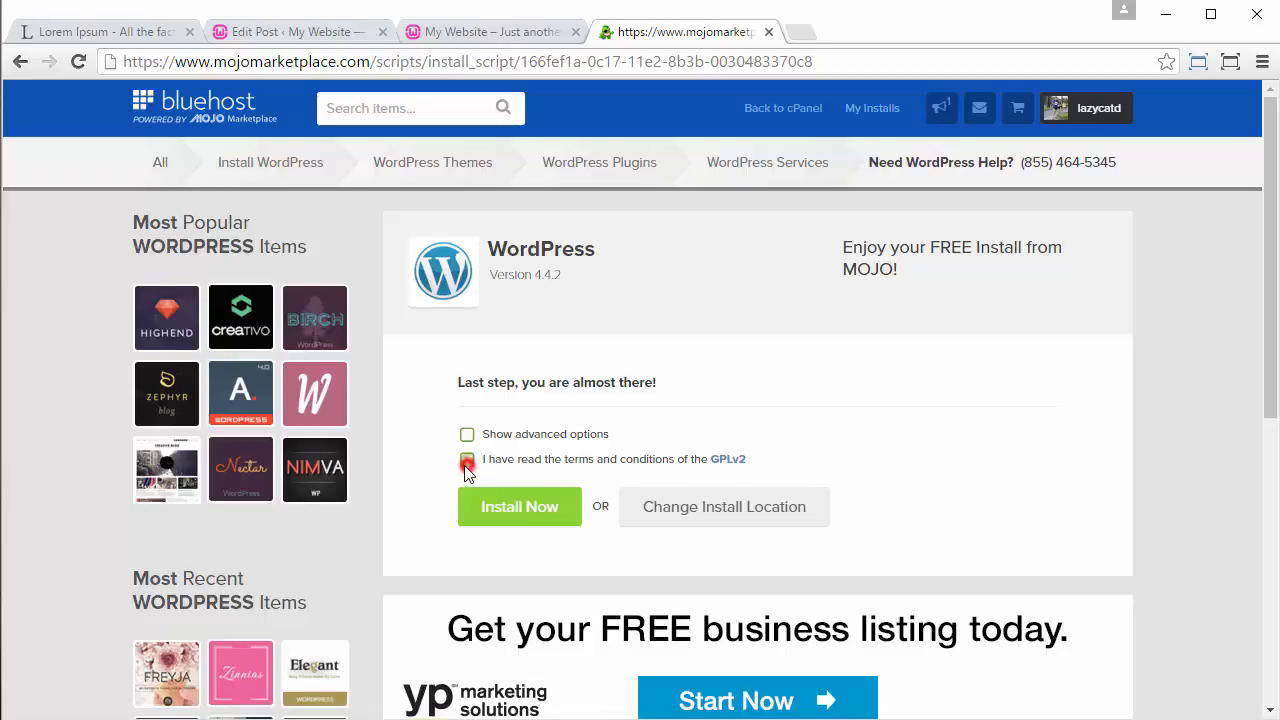
{"action": "left_click", "coordinate": [496, 512]}
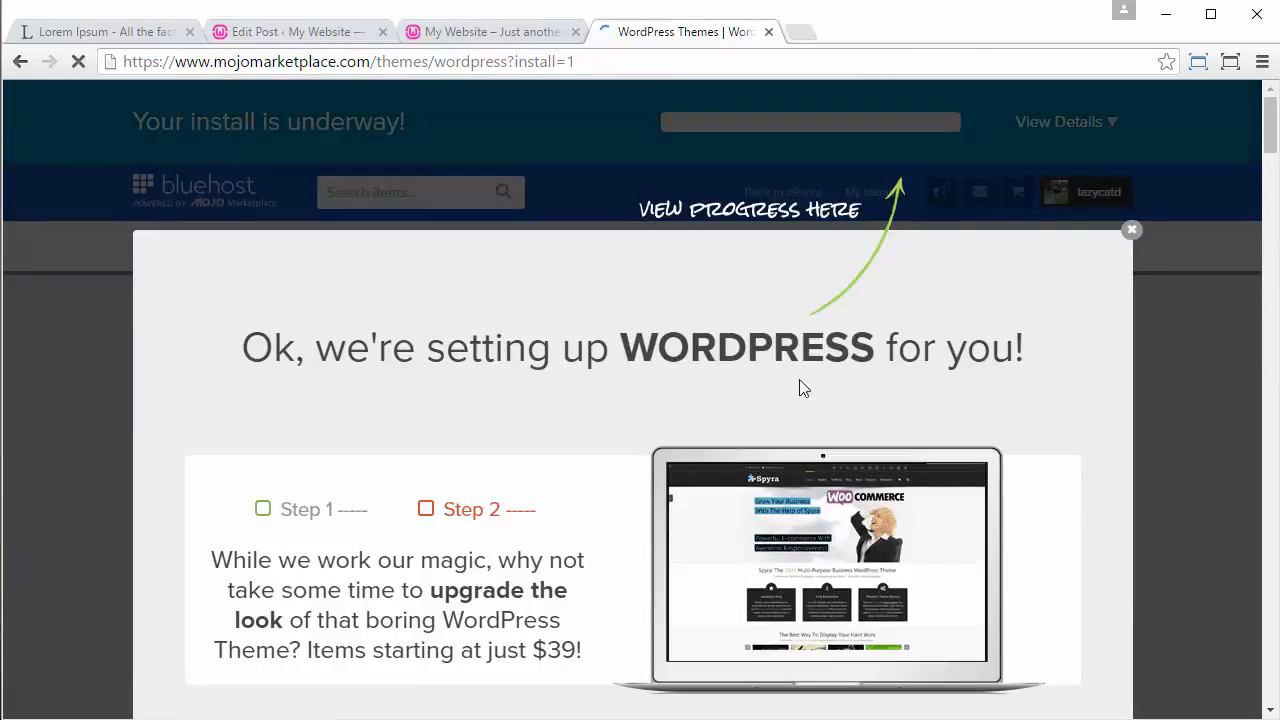
{"action": "left_click", "coordinate": [1183, 240]}
{"action": "left_click", "coordinate": [1132, 229]}
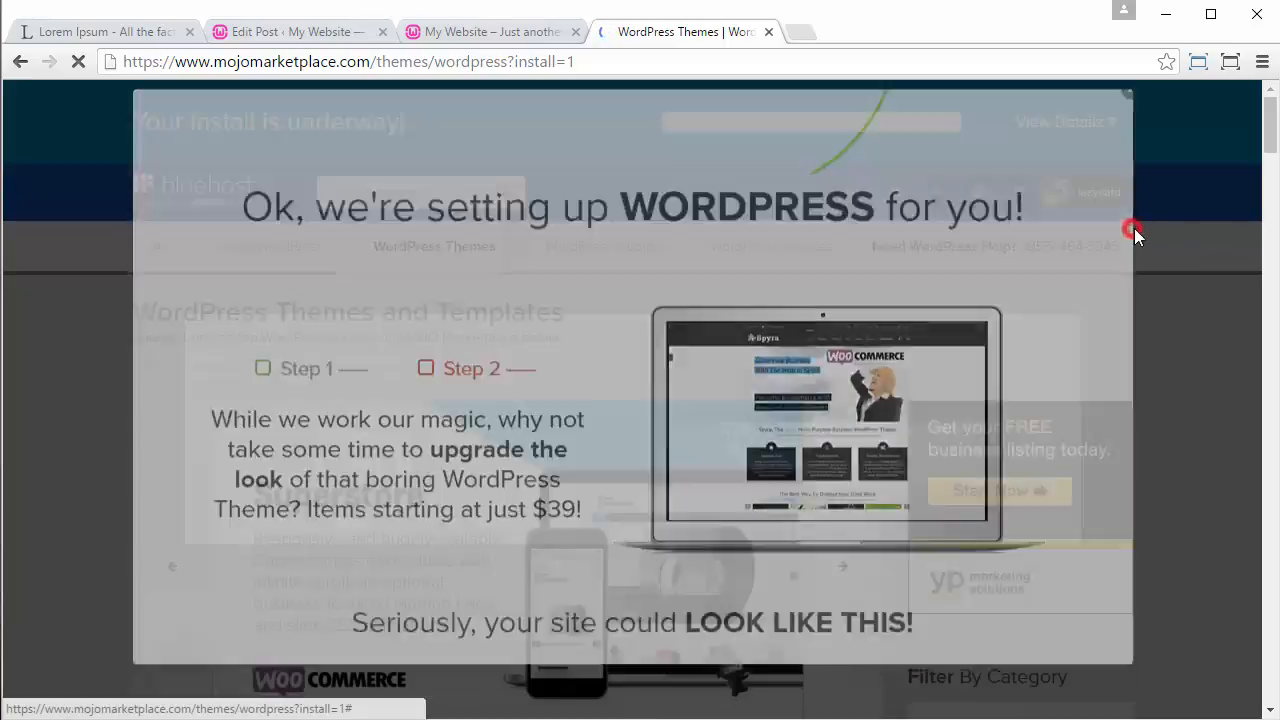
{"action": "mouse_move", "coordinate": [704, 242]}
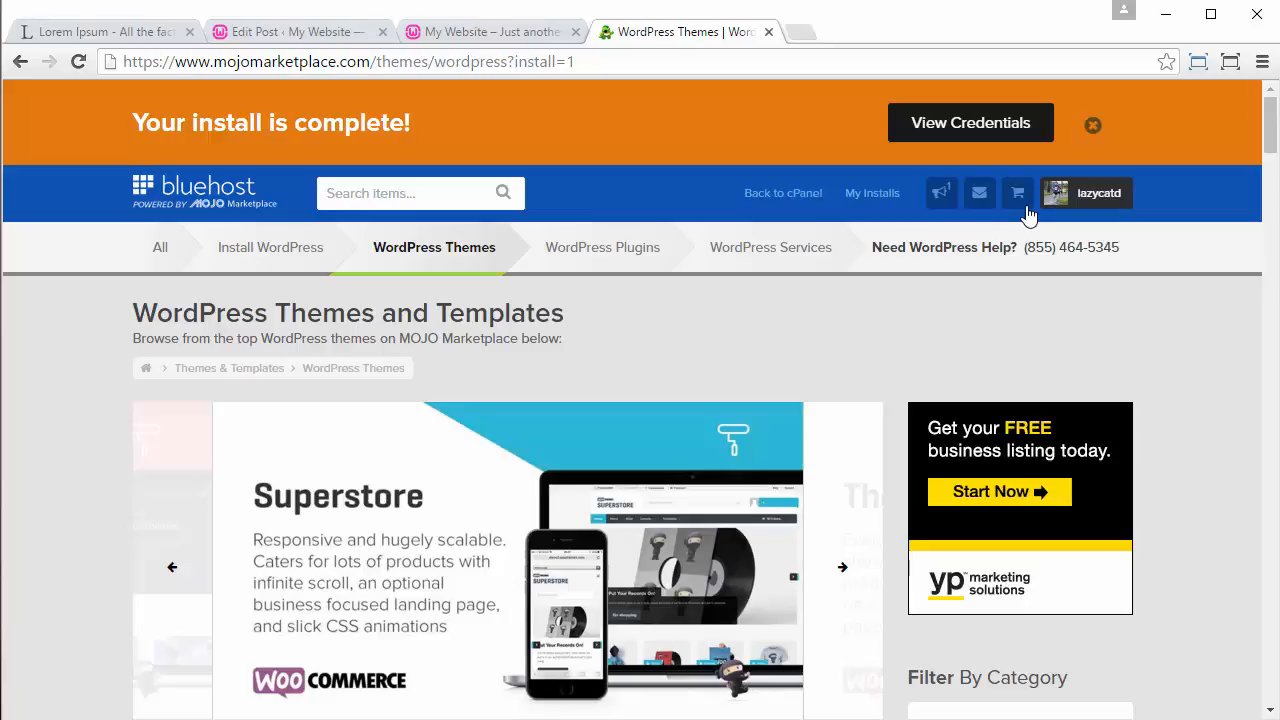
Step: View the credentials of the finished WordPress install and open the new site's admin login page in a separate tab
{"action": "left_click", "coordinate": [1008, 120]}
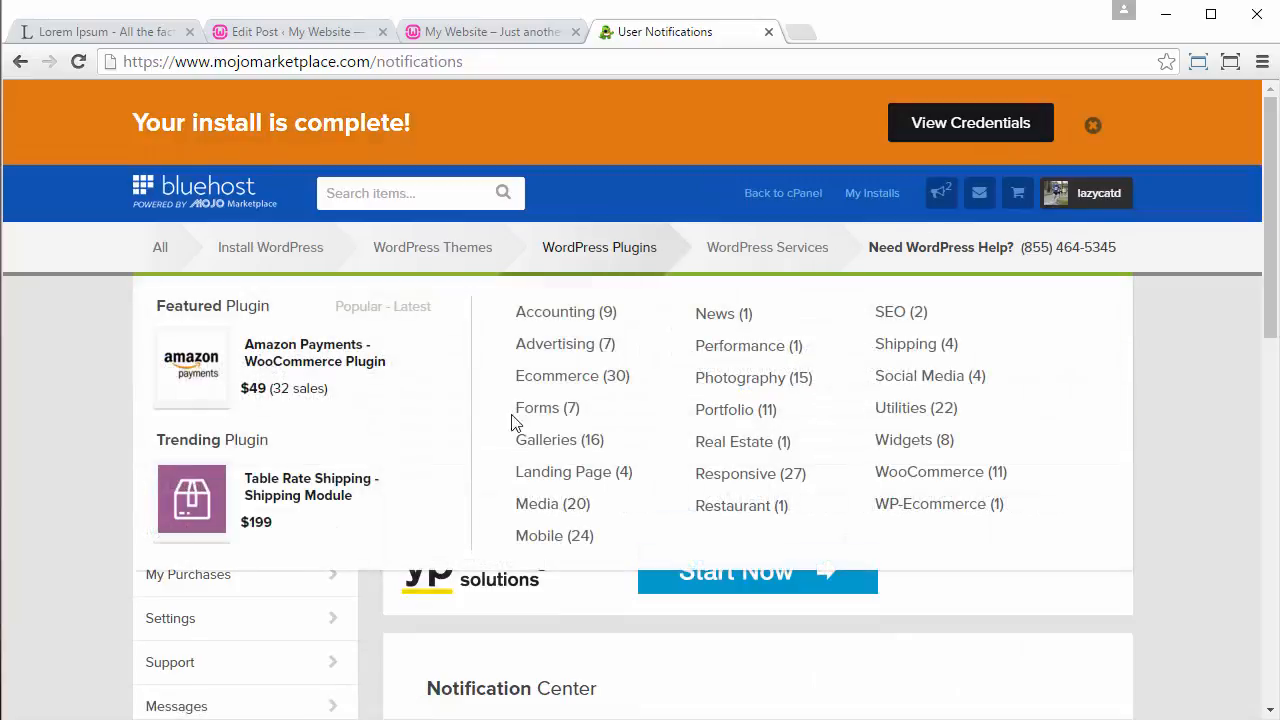
{"action": "scroll", "coordinate": [1020, 606], "scroll_direction": "down", "scroll_amount": 2}
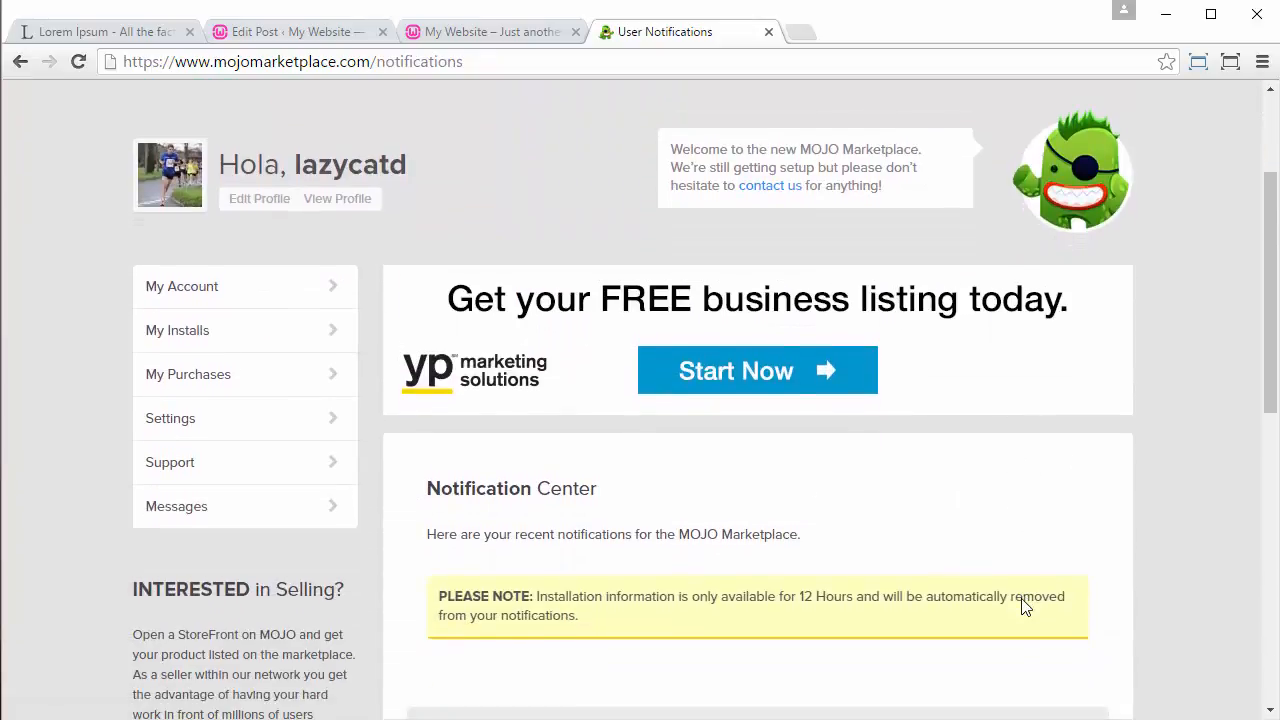
{"action": "scroll", "coordinate": [1022, 606], "scroll_direction": "down", "scroll_amount": 3}
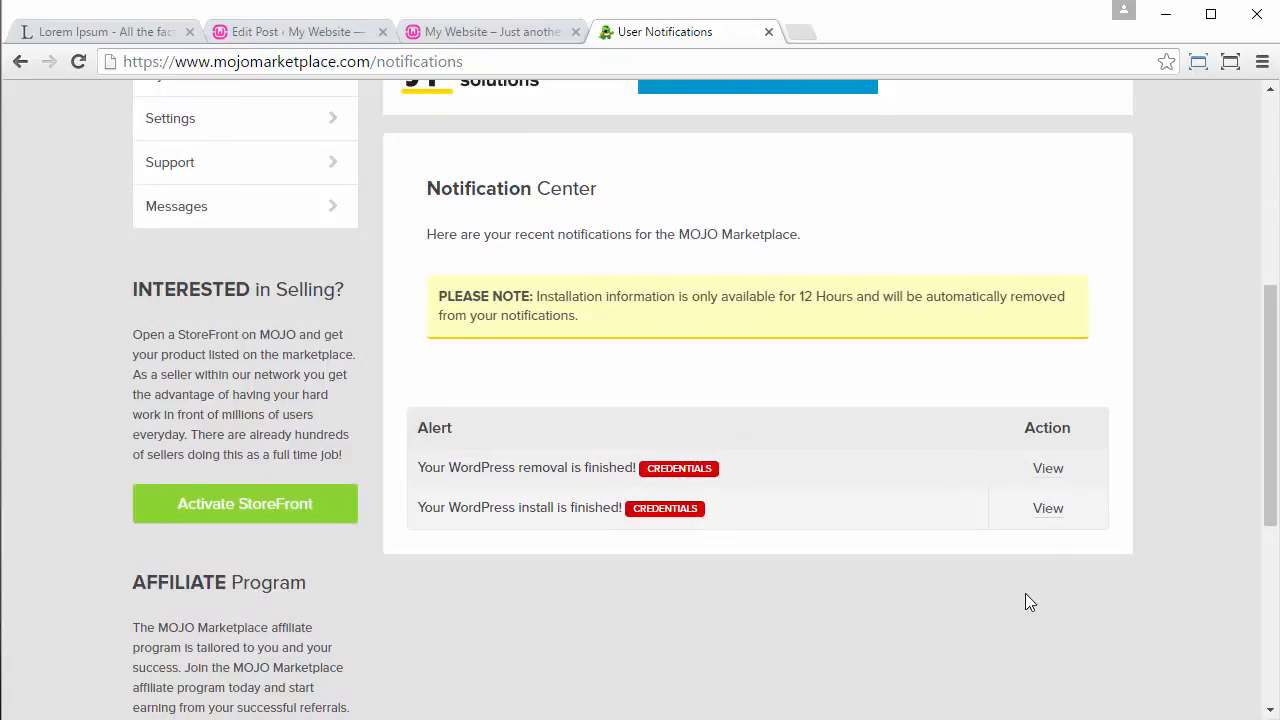
{"action": "left_click", "coordinate": [1050, 515]}
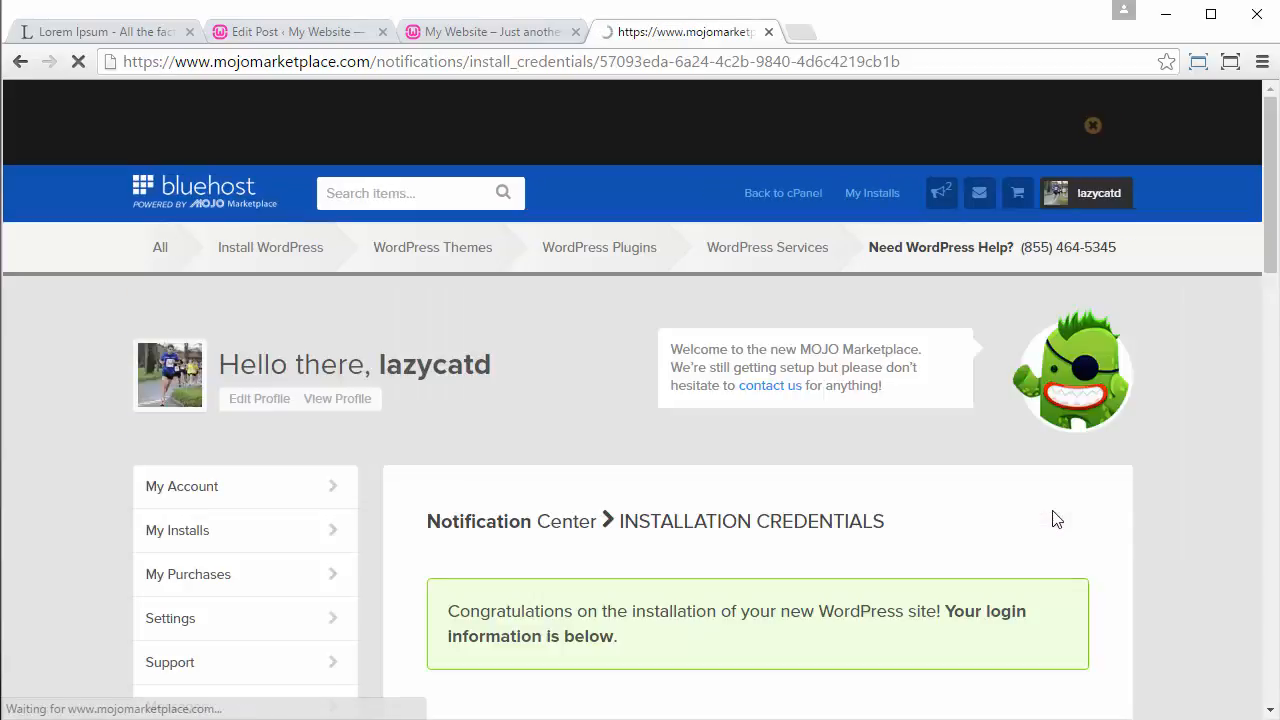
{"action": "scroll", "coordinate": [862, 410], "scroll_direction": "down", "scroll_amount": 5}
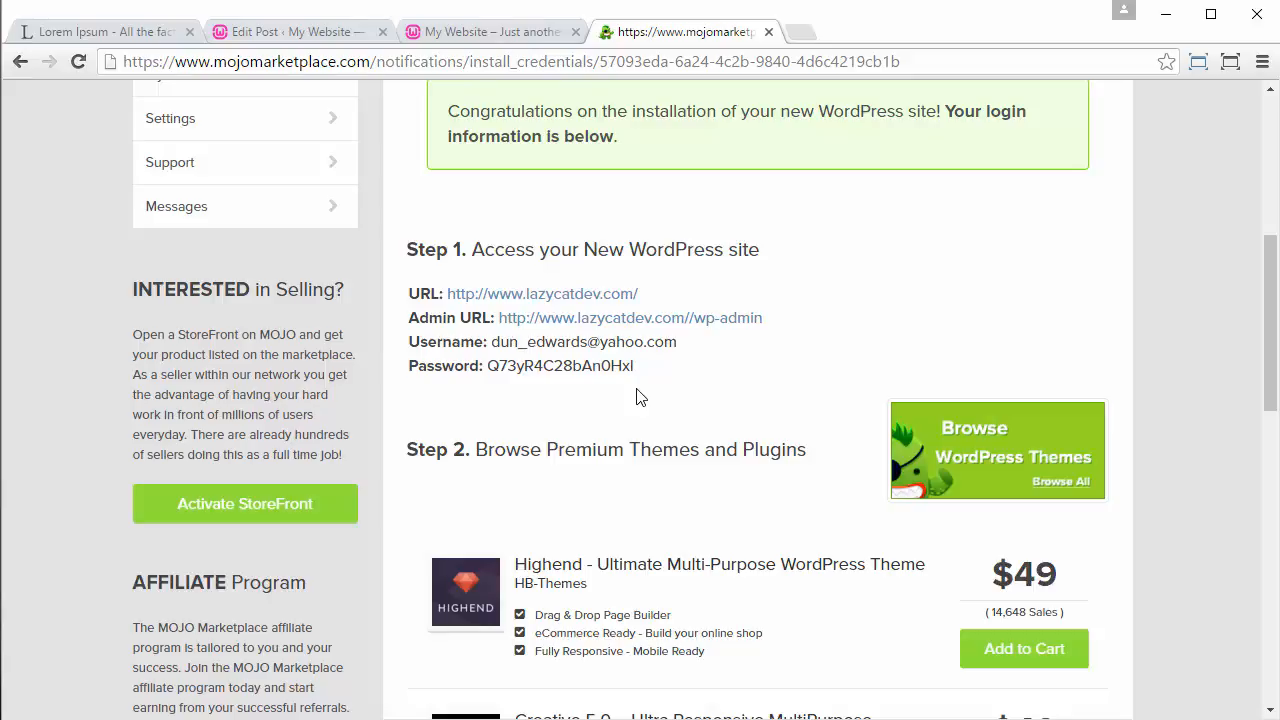
{"action": "middle_click", "coordinate": [734, 322]}
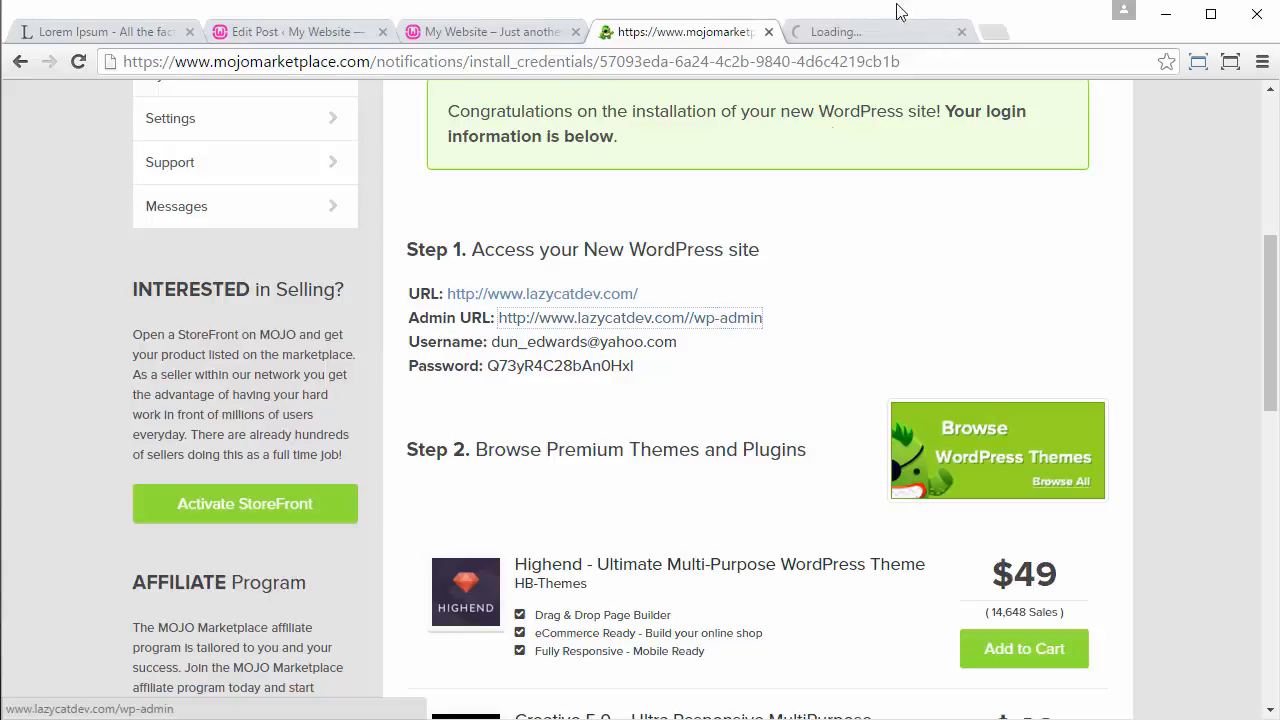
{"action": "left_click", "coordinate": [896, 40]}
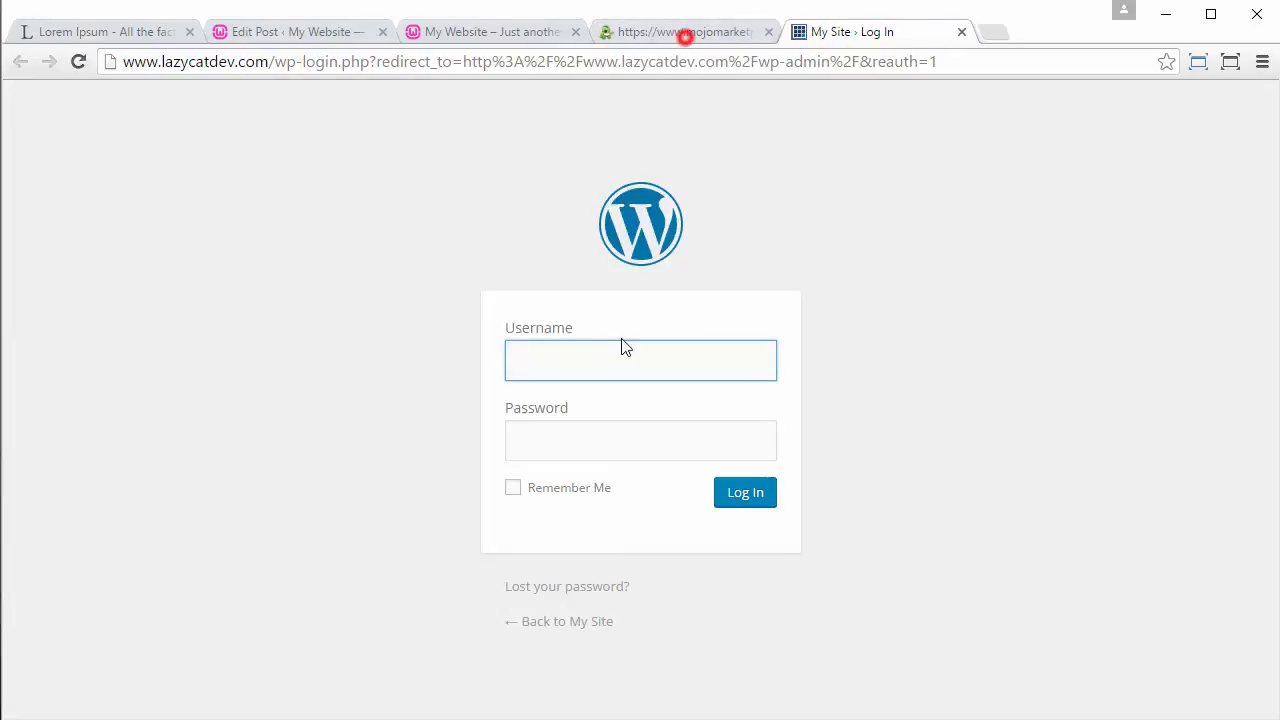
Step: Log in to the new WordPress site with the account e-mail as username and the generated password, enabling Remember Me
{"action": "type", "text": "dun"}
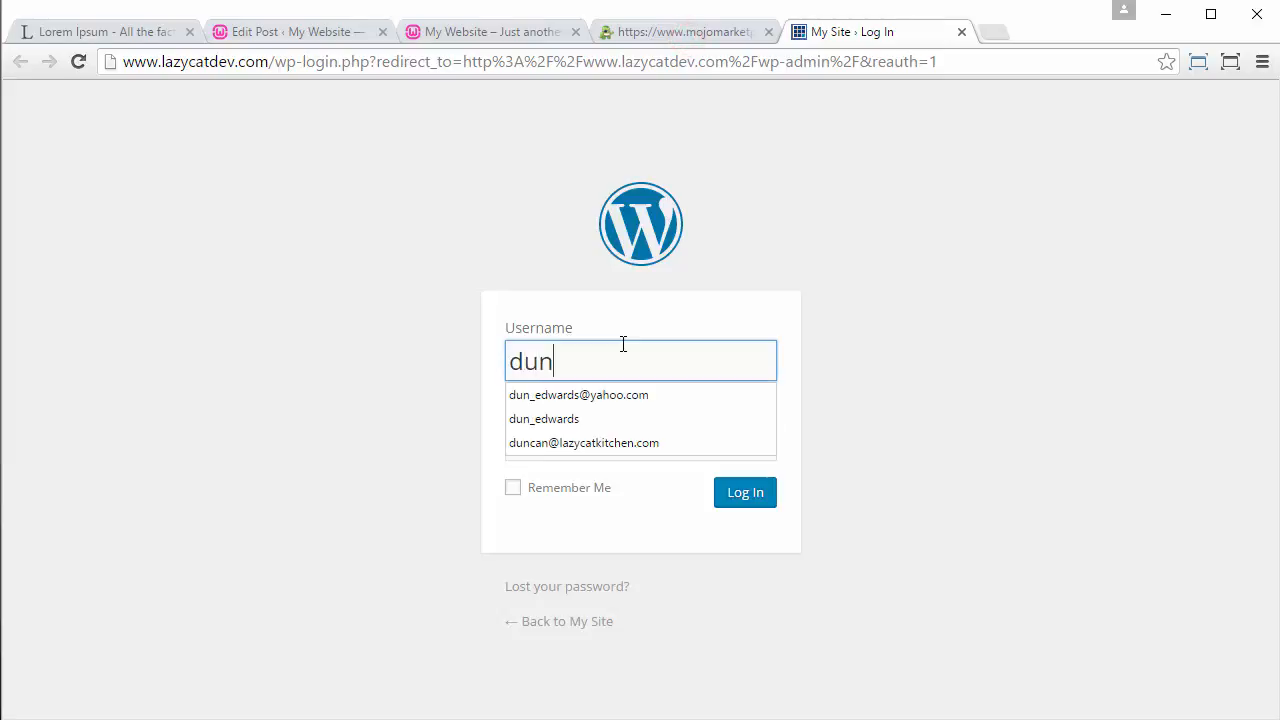
{"action": "type", "text": "_"}
{"action": "key", "text": "Down"}
{"action": "key", "text": "Return"}
{"action": "key", "text": "Tab"}
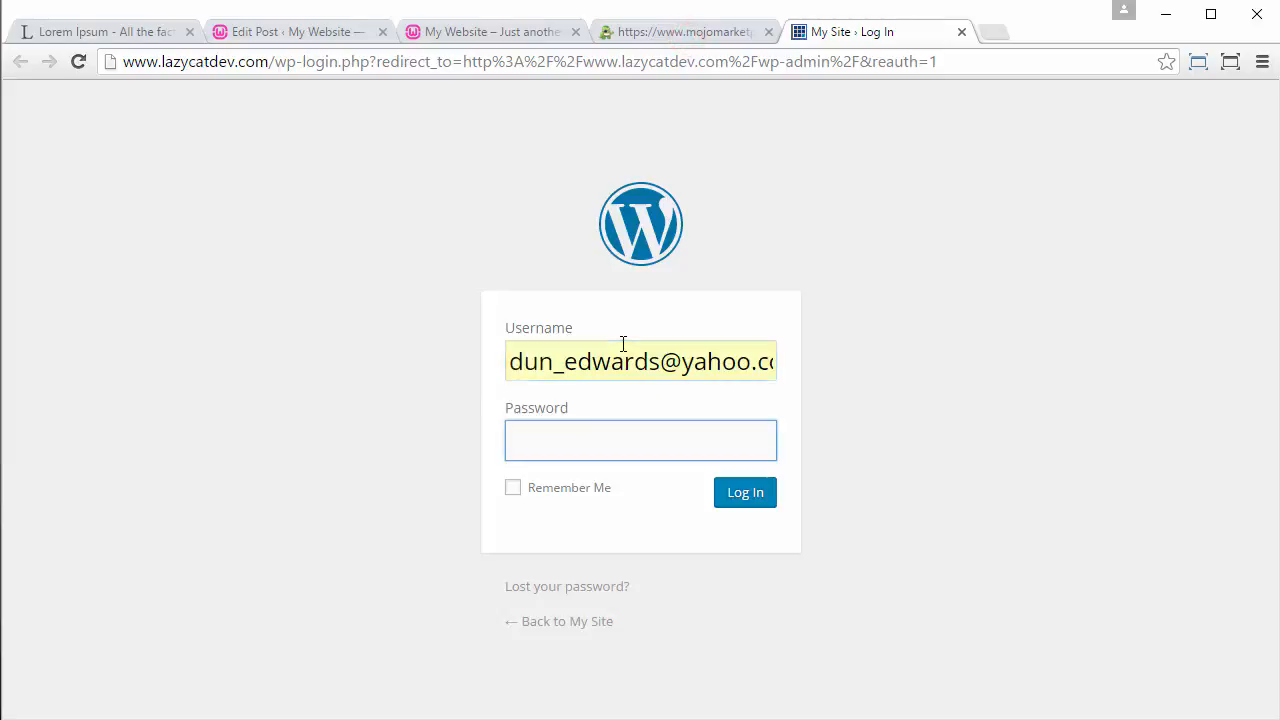
{"action": "key", "text": "ctrl+v"}
{"action": "key", "text": "Tab"}
{"action": "key", "text": "space"}
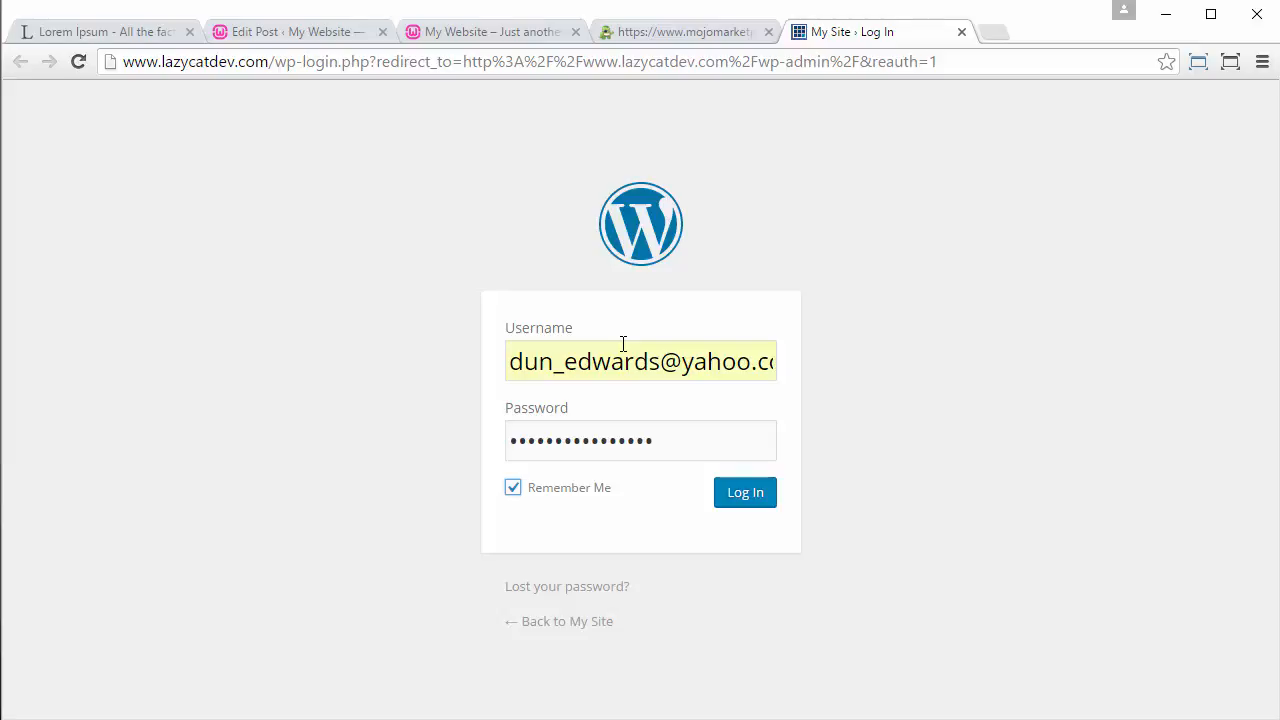
{"action": "left_click", "coordinate": [746, 500]}
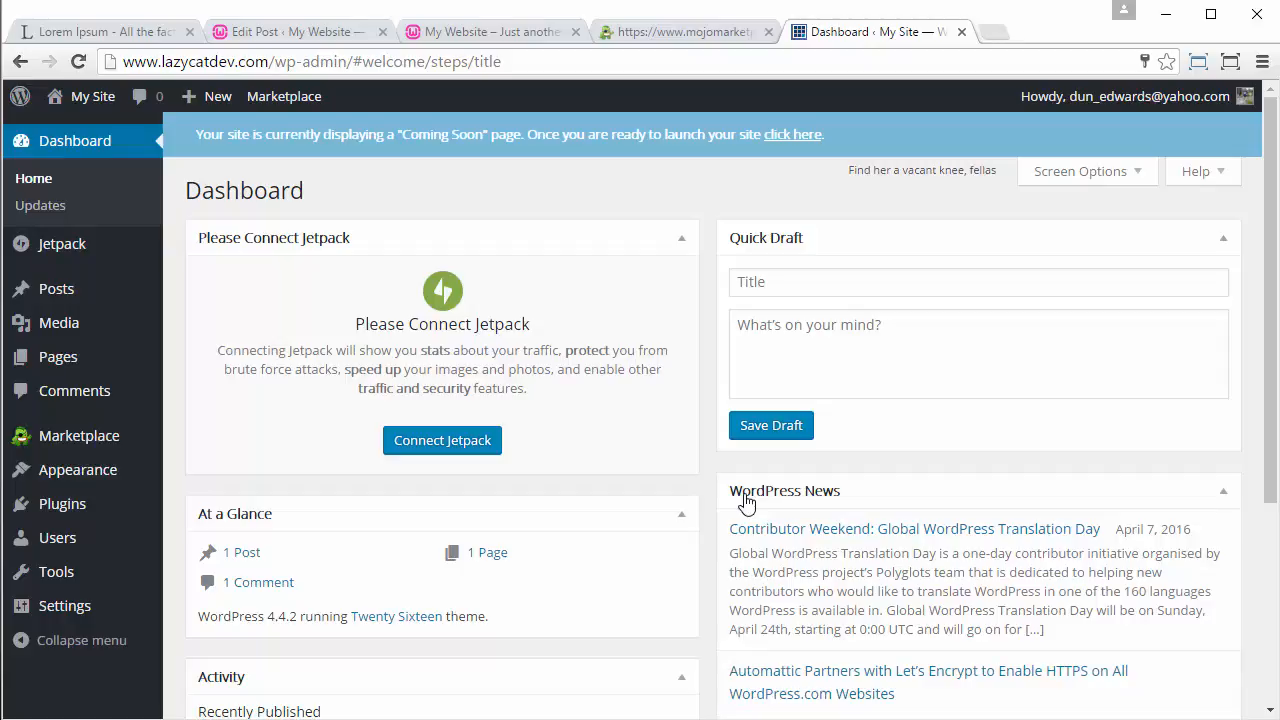
Step: Deactivate the Jetpack by WordPress.com and MOJO Marketplace plugins in the installed plugins list
{"action": "left_click", "coordinate": [62, 505]}
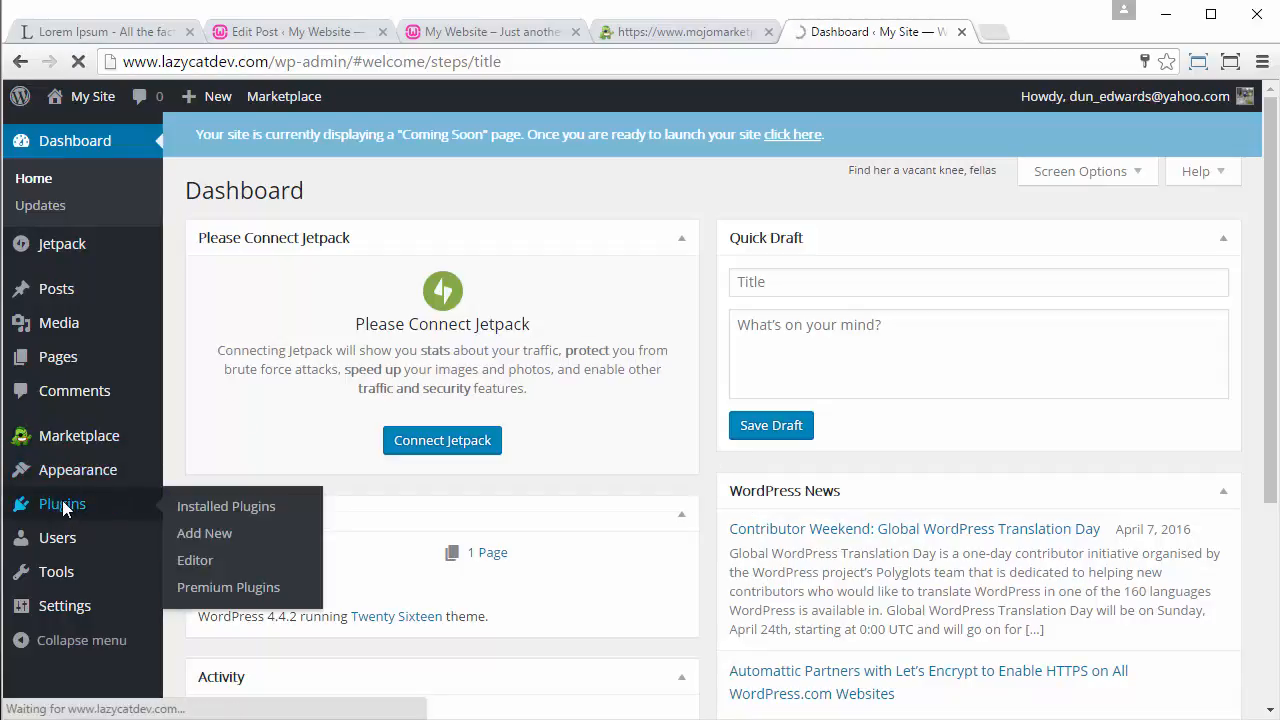
{"action": "scroll", "coordinate": [561, 360], "scroll_direction": "down", "scroll_amount": 1}
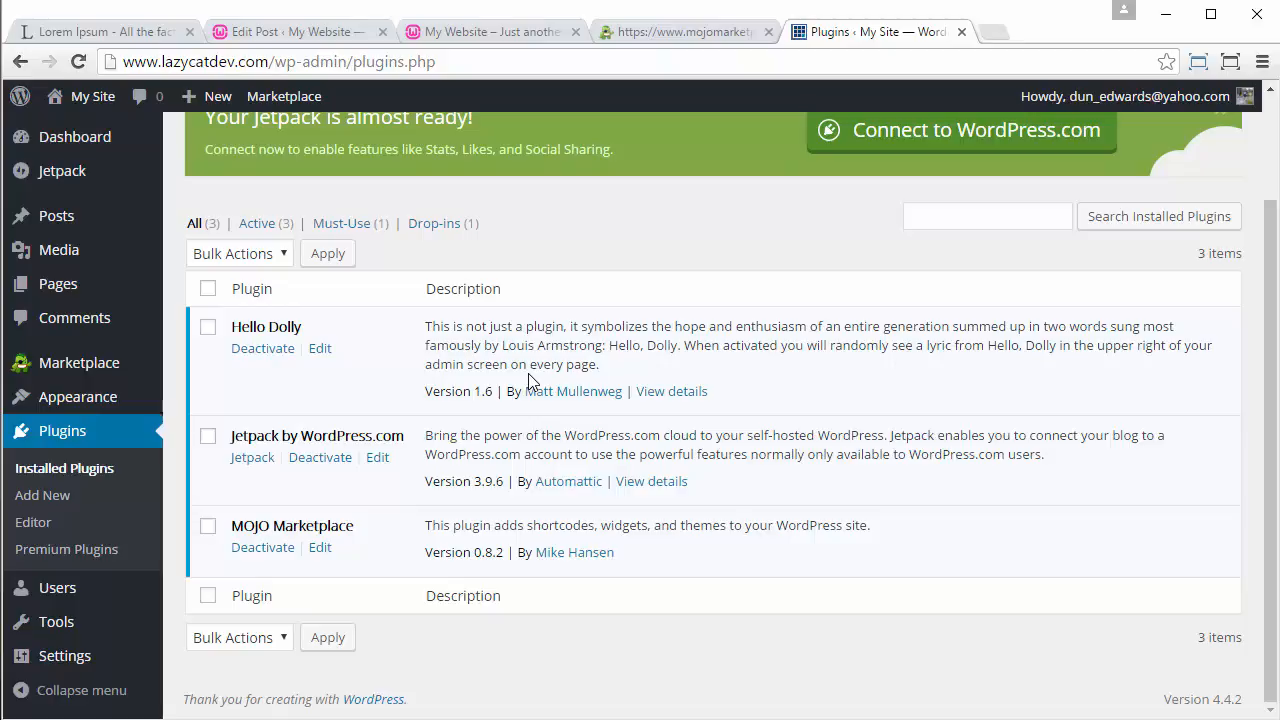
{"action": "left_click", "coordinate": [320, 462]}
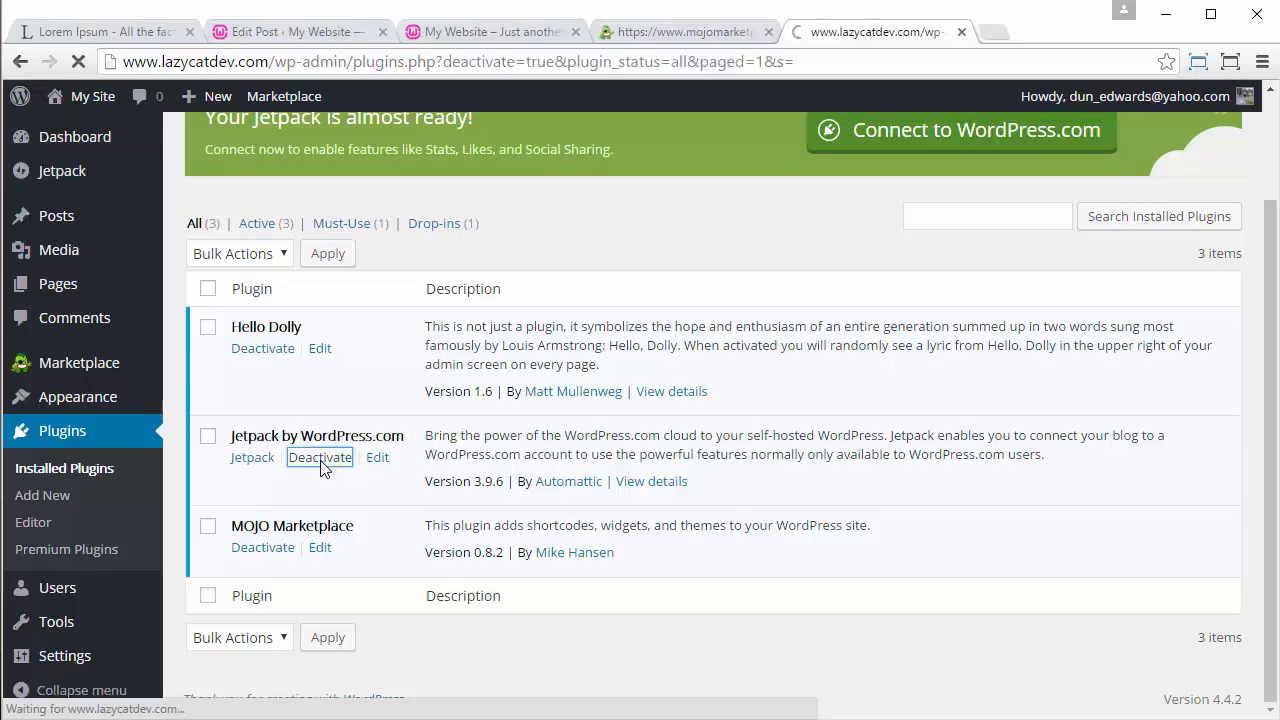
{"action": "left_click", "coordinate": [270, 612]}
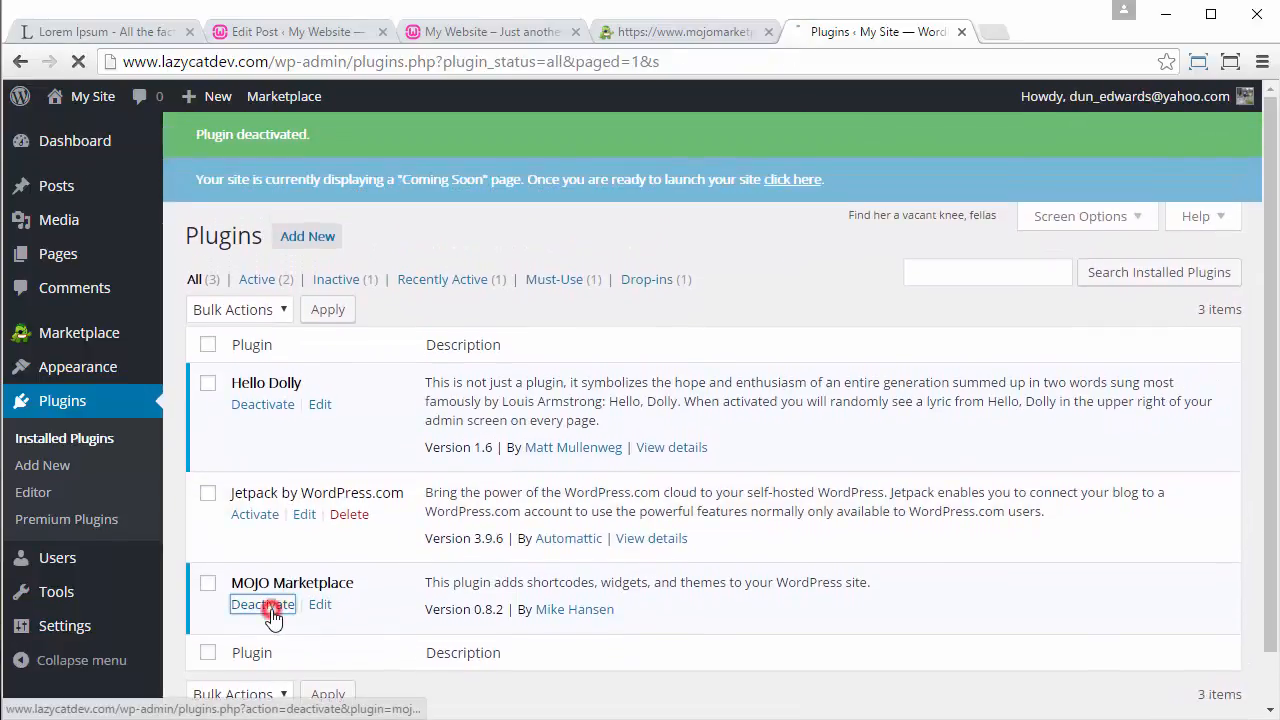